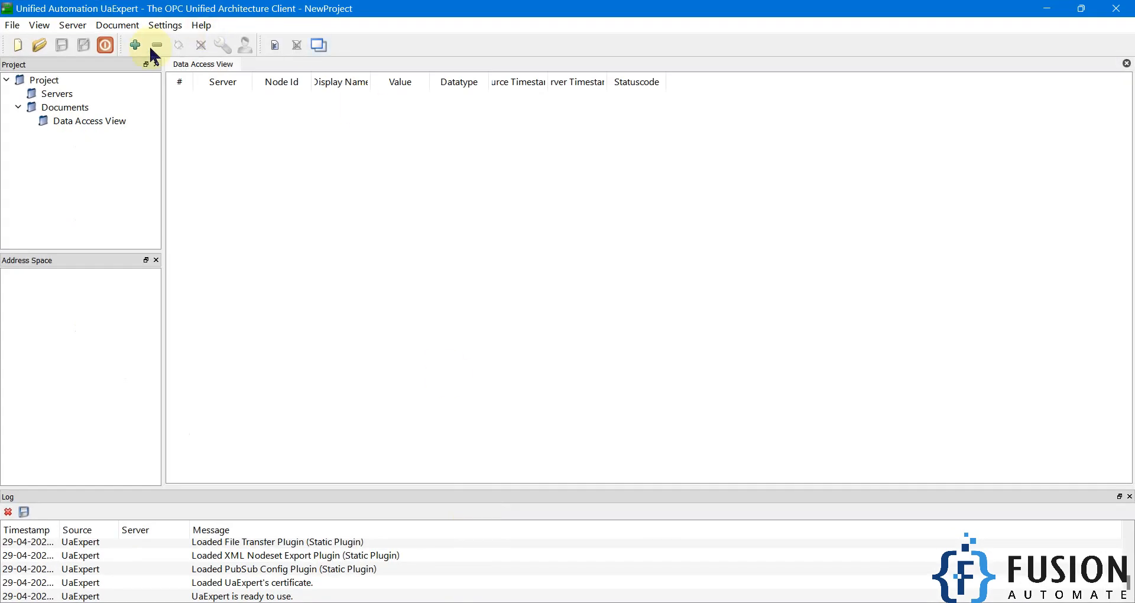
Add the local N3uron server on its None endpoint, log in with username and password, ignore the security error
click(136, 45)
click(536, 146)
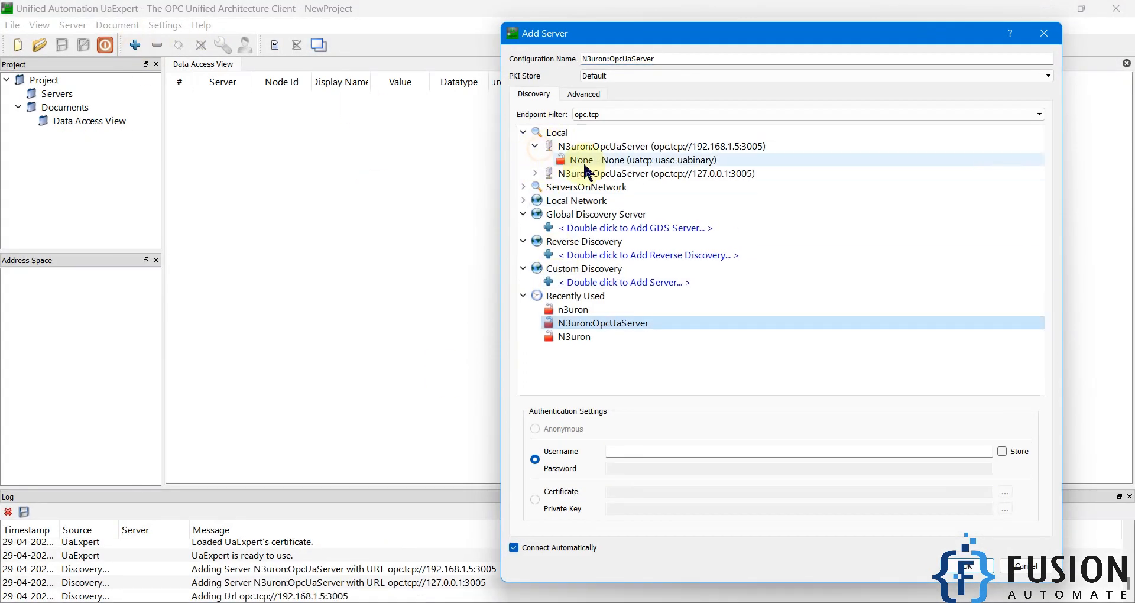
double_click(579, 161)
click(552, 292)
text(admin)
key(Tab)
text(admin)
key(Return)
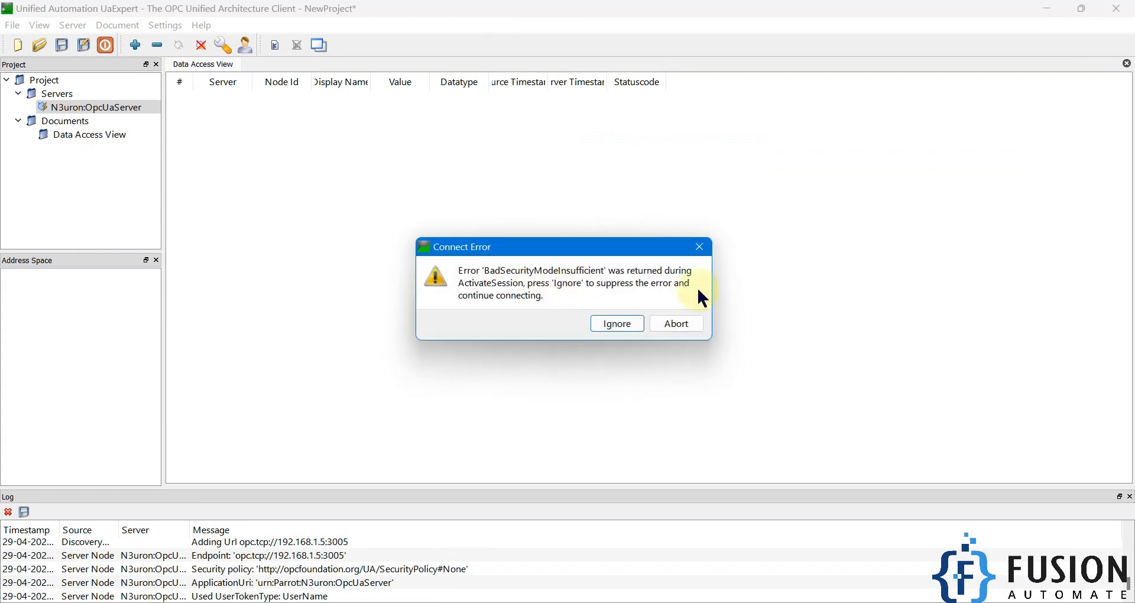
click(603, 327)
Browse the KEPServer, Matrikon and Prosys tag folders, expanding KEPServer_Client_Tag into Tag1 and Tag2
click(89, 331)
click(85, 346)
click(87, 360)
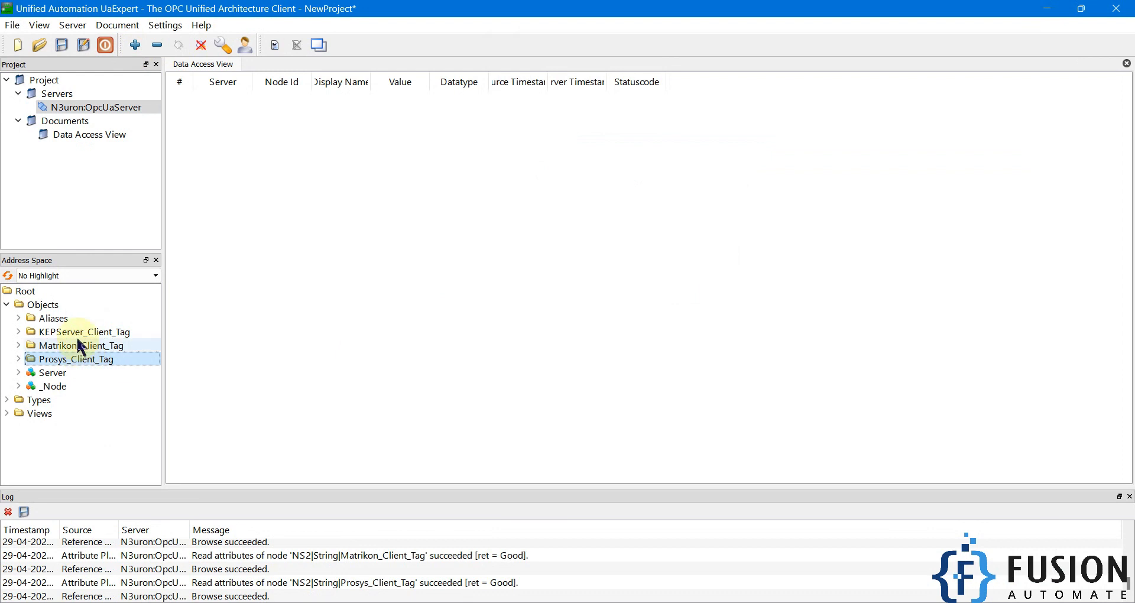
click(85, 332)
click(84, 348)
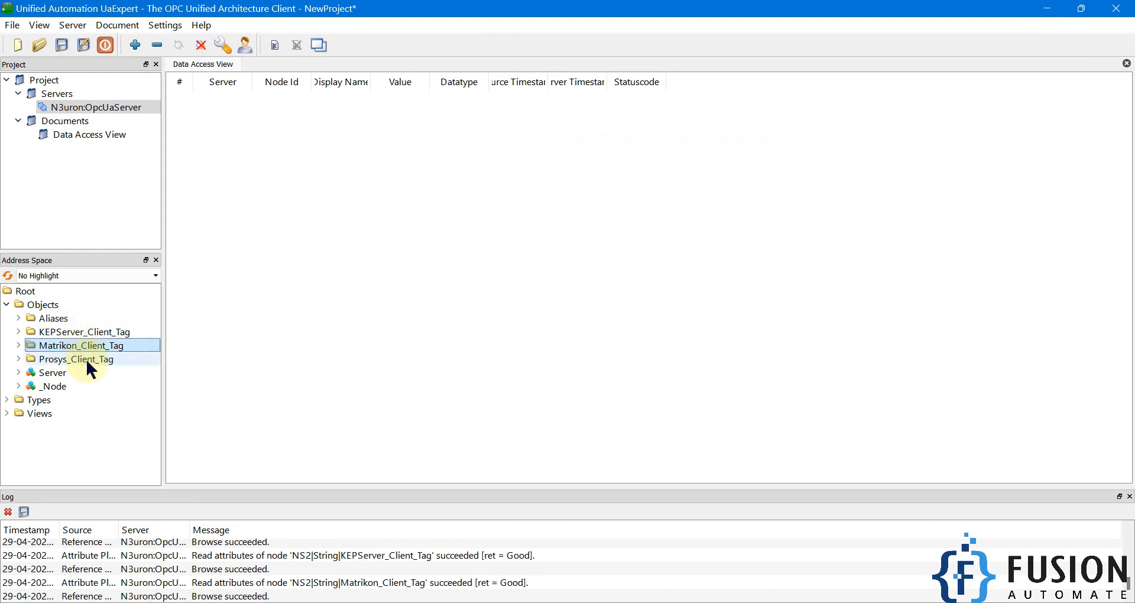
click(86, 358)
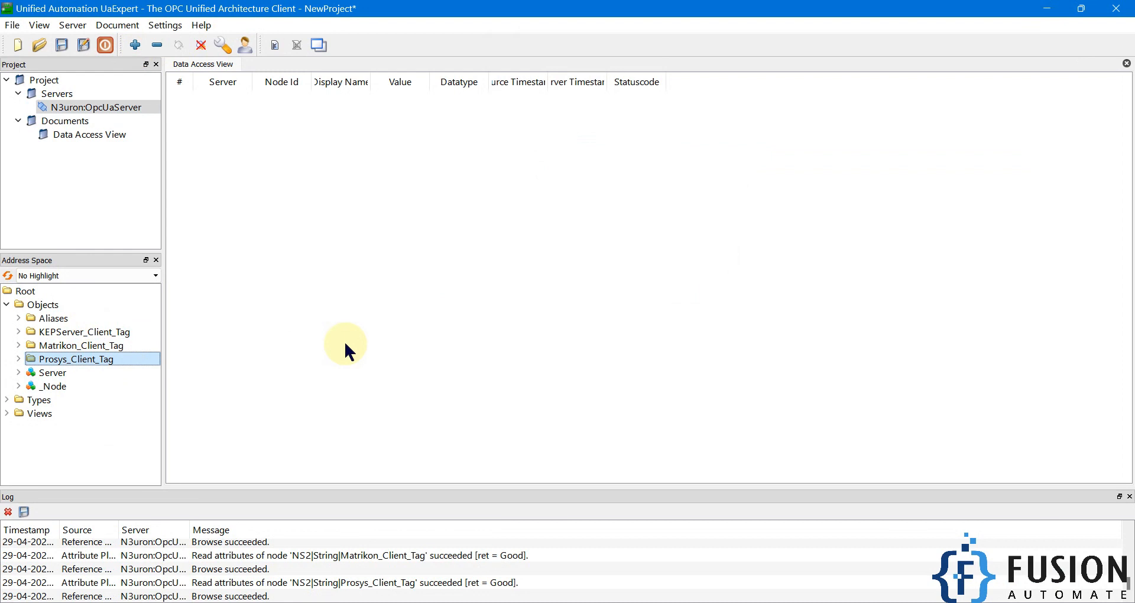
click(118, 331)
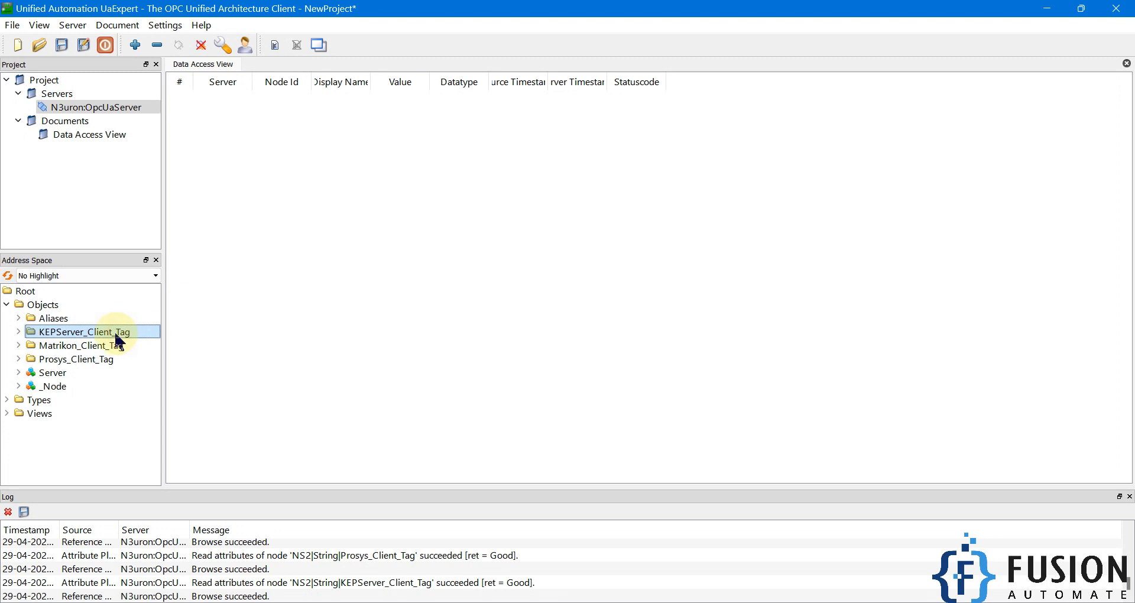
click(18, 331)
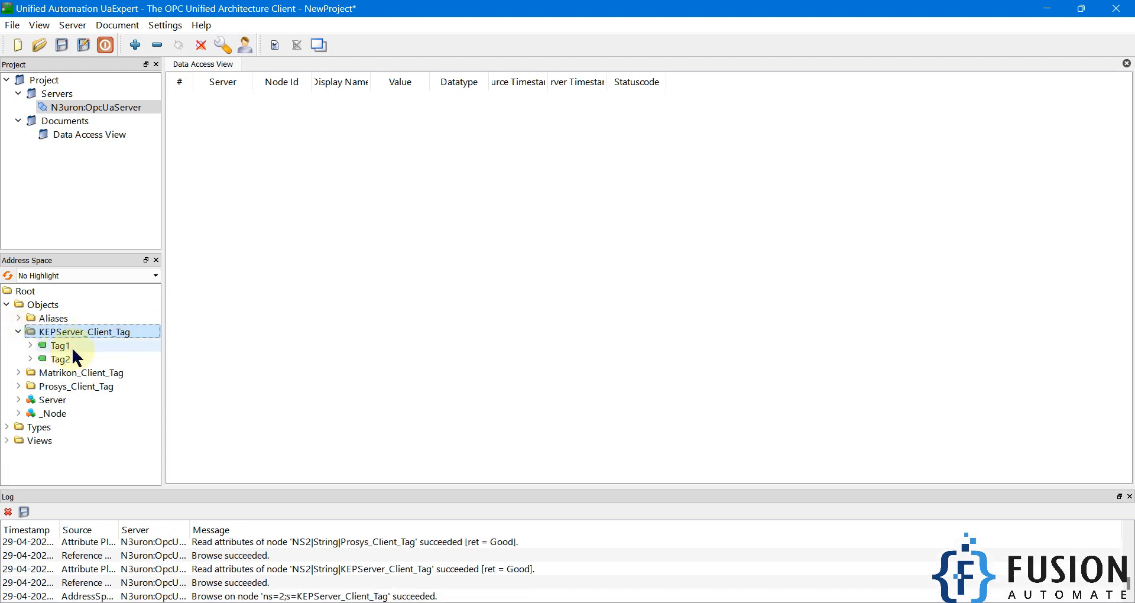
click(64, 373)
click(62, 386)
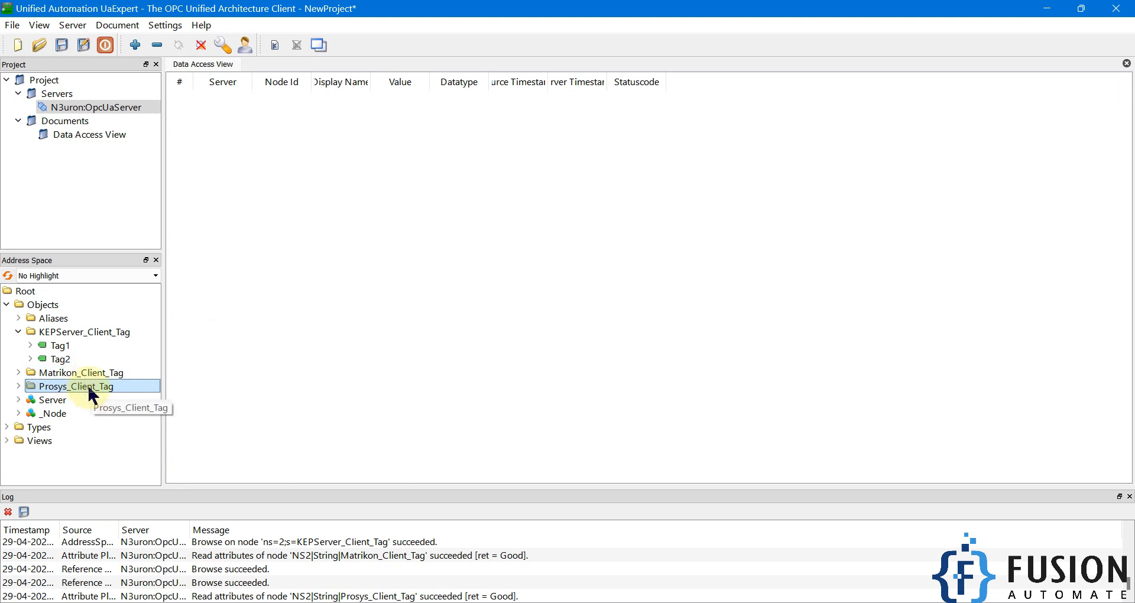
click(185, 602)
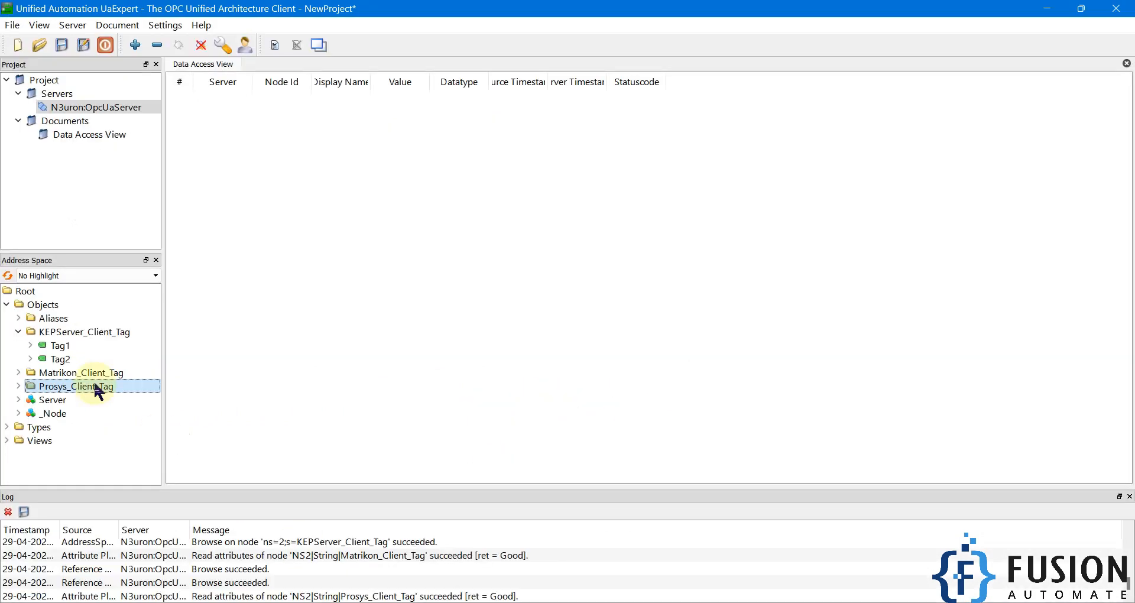
Recheck Tag1 and the three tag folders, then switch to Firefox's N3uron System Config tab
click(94, 344)
click(96, 333)
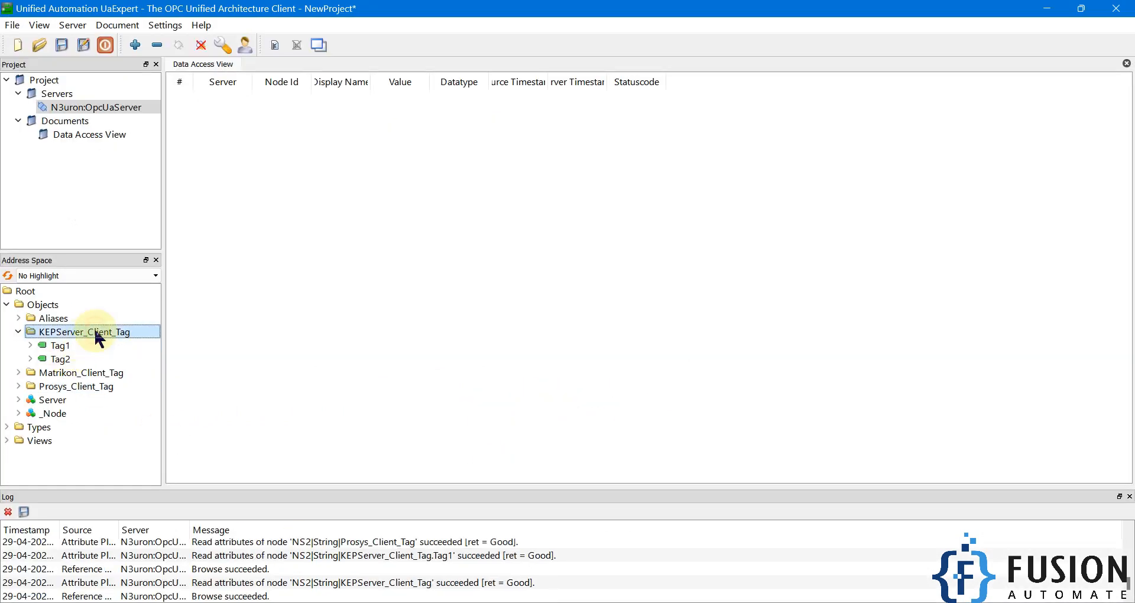
click(98, 373)
click(101, 389)
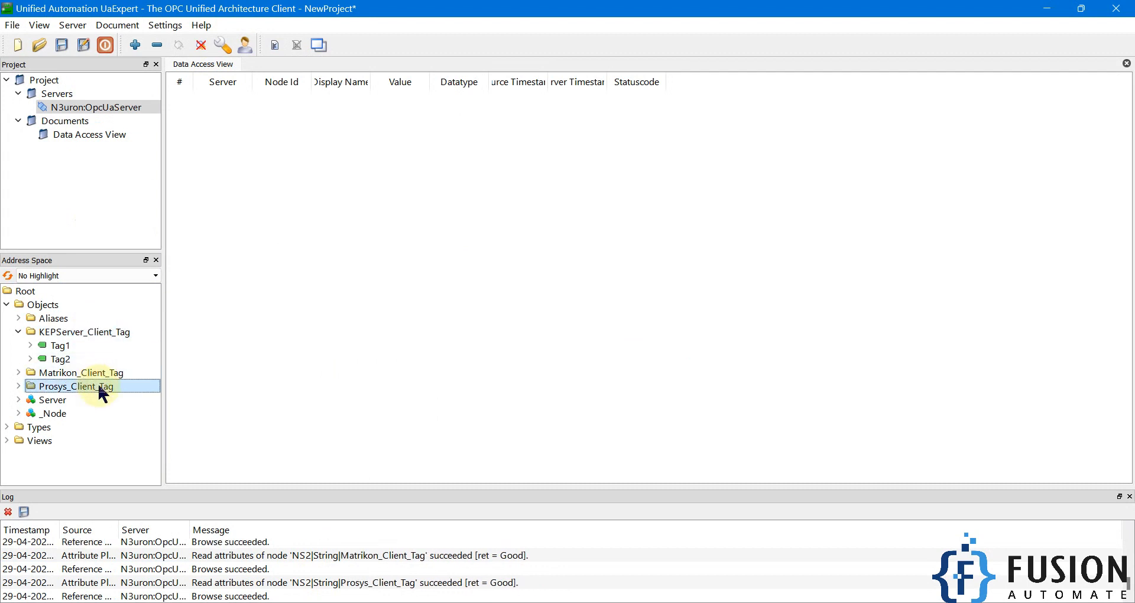
click(171, 602)
click(253, 19)
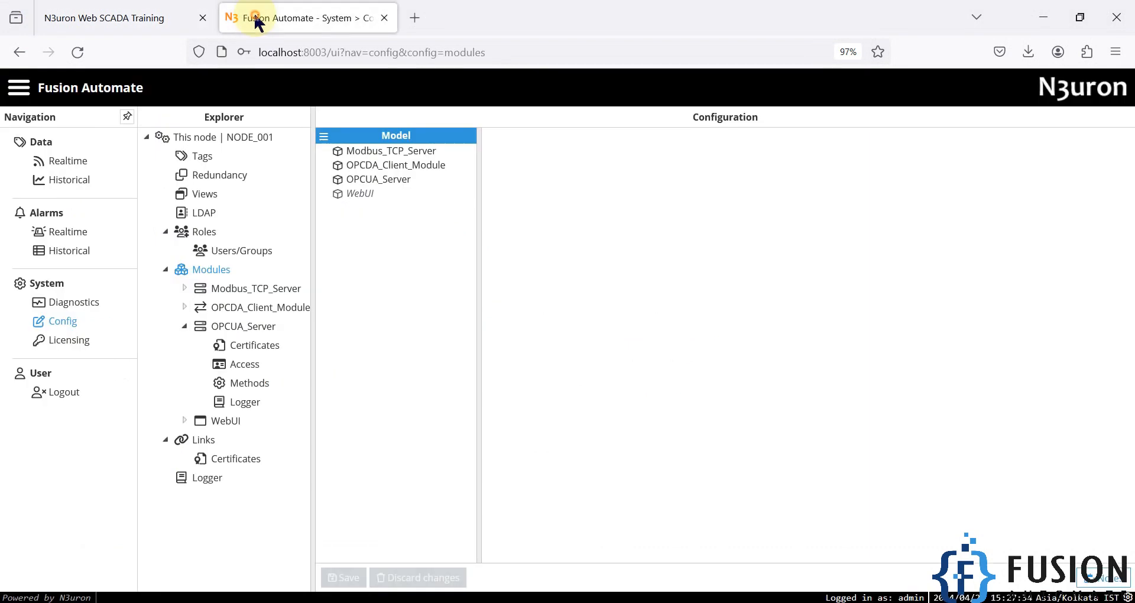
Open the OPCUA_Server module's Access settings in the N3uron Explorer
click(254, 330)
click(243, 365)
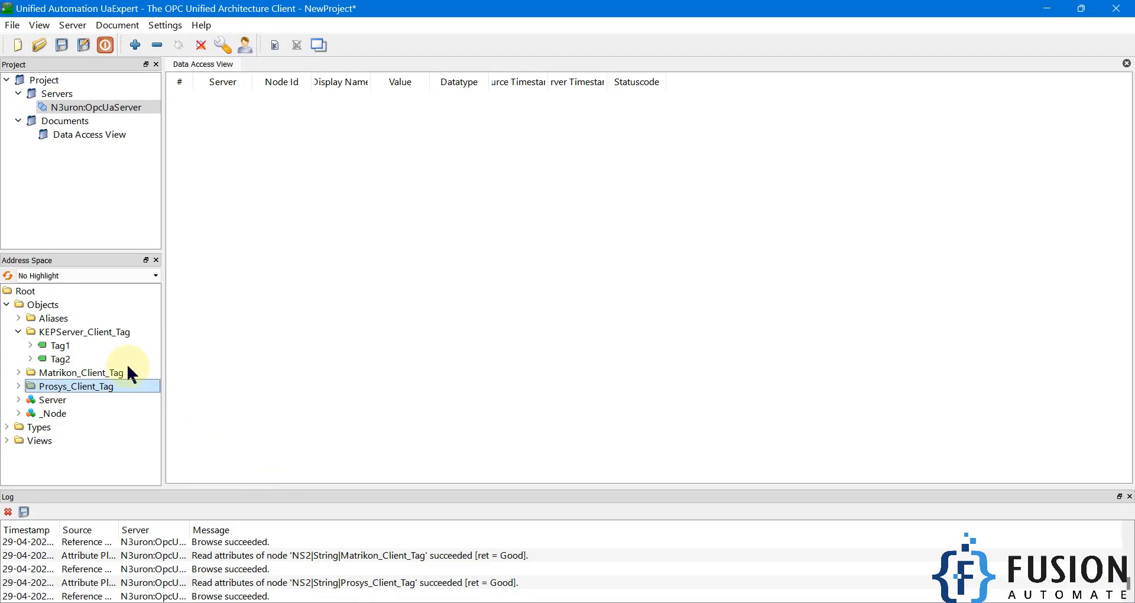
Confirm the KEPServer and Matrikon folders and Server node are still listed, then minimize UaExpert
click(119, 330)
click(109, 374)
click(111, 400)
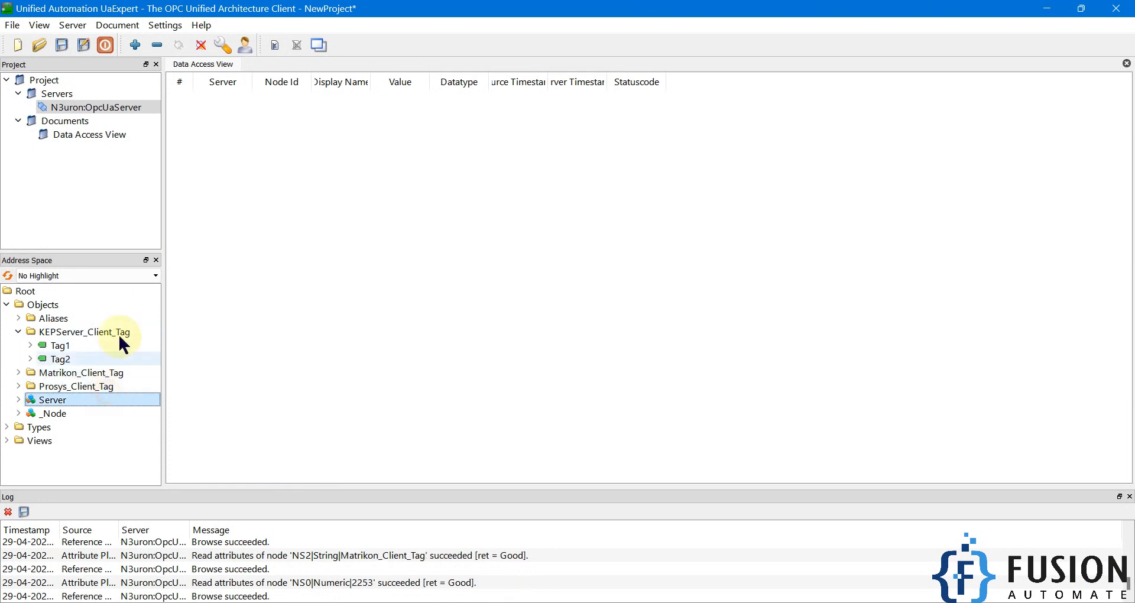
click(1047, 9)
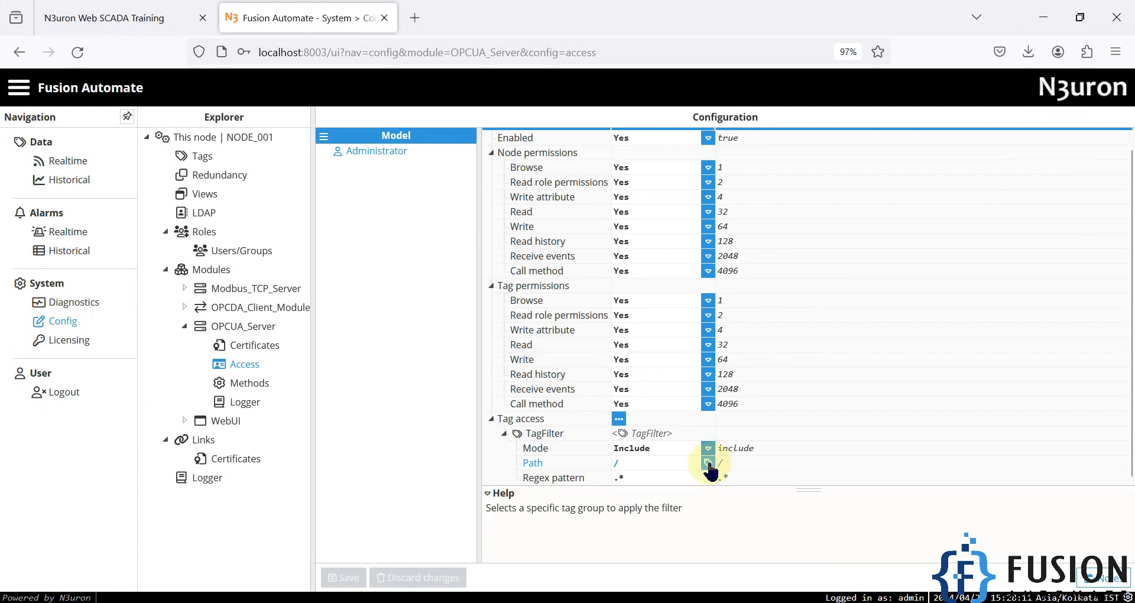
Set the tag filter path to /KEPServer_Client_Tag/, save, and restart the OPCUA_Server module
click(709, 464)
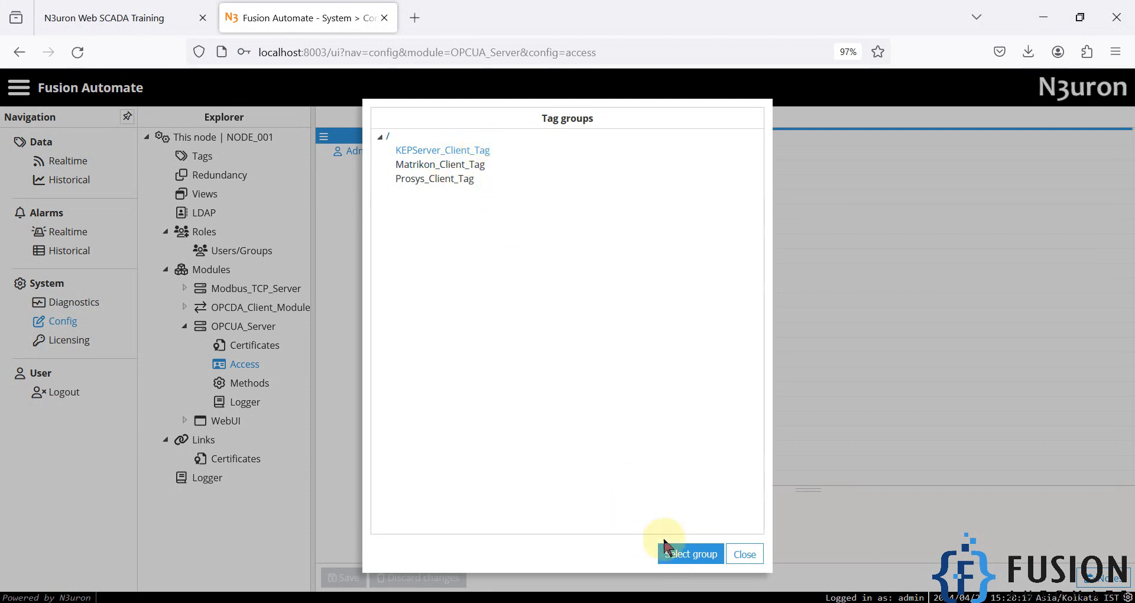
click(683, 560)
click(348, 579)
click(532, 372)
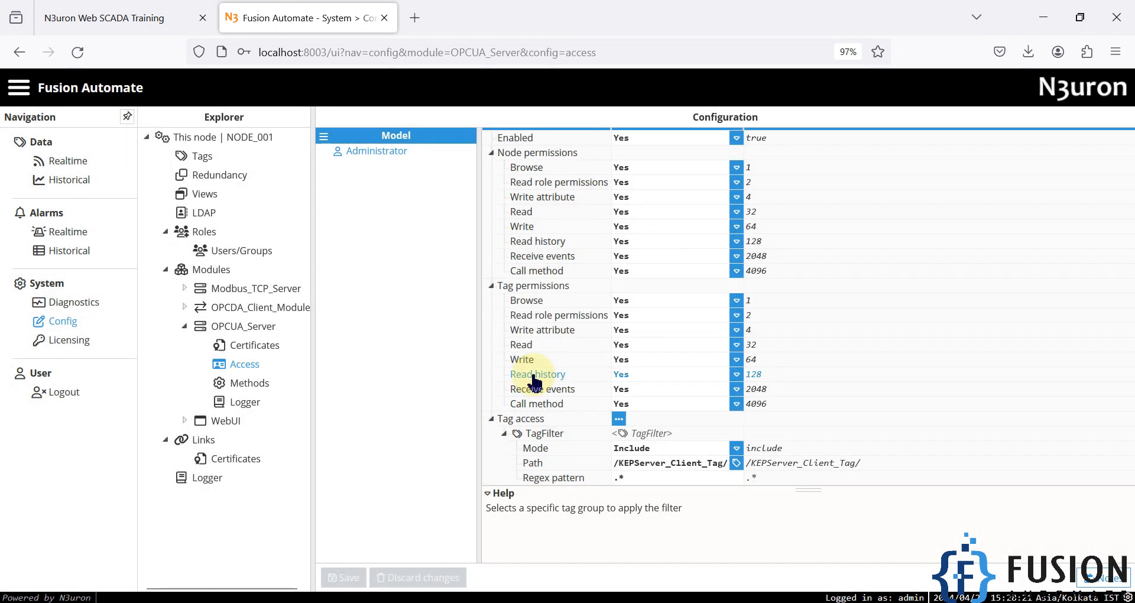
click(496, 601)
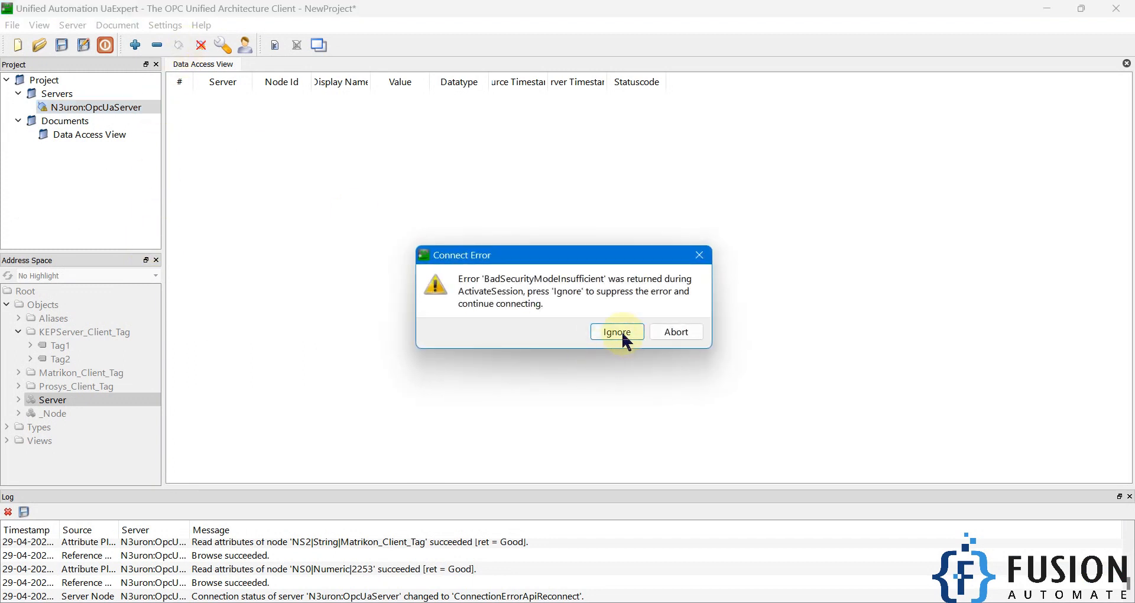
Ignore the reconnection errors and verify the Matrikon and Prosys tag folders still appear in UaExpert
click(625, 340)
click(624, 338)
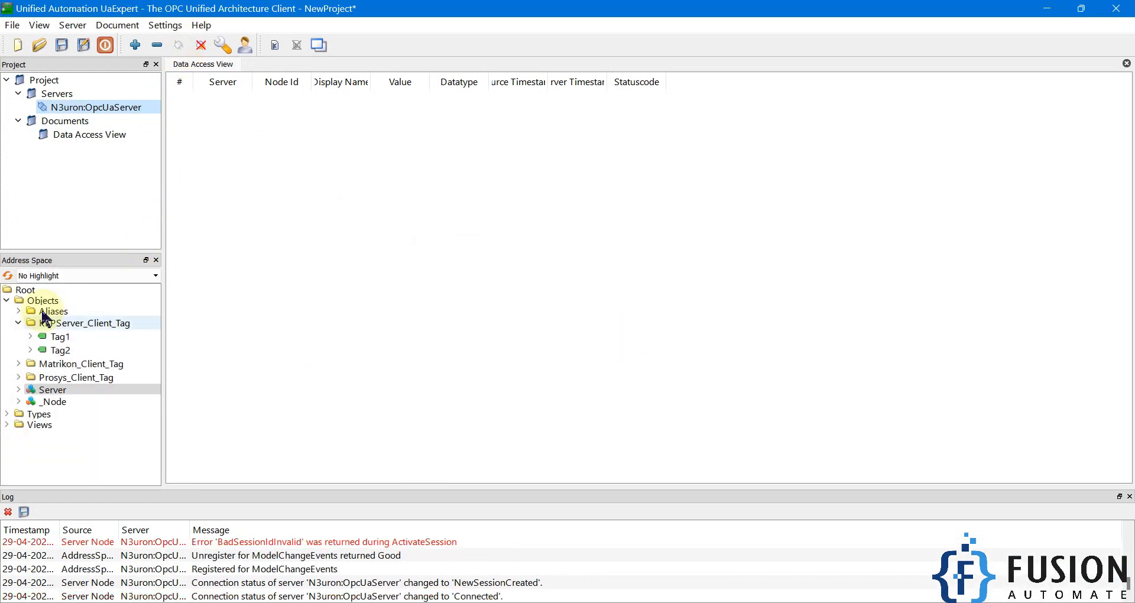
click(26, 373)
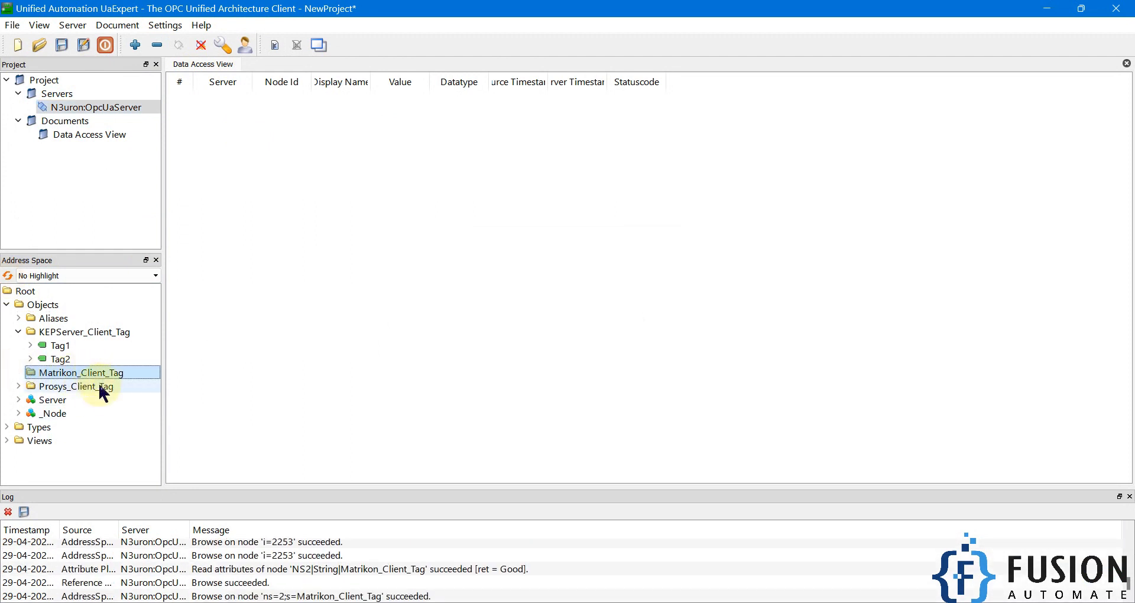
click(19, 387)
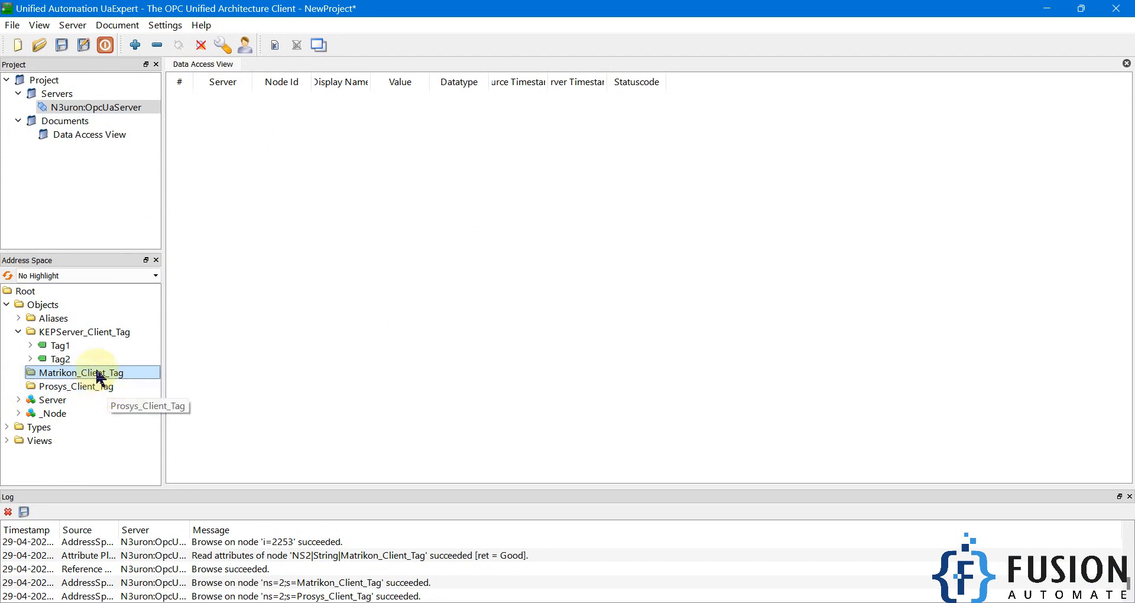
click(105, 336)
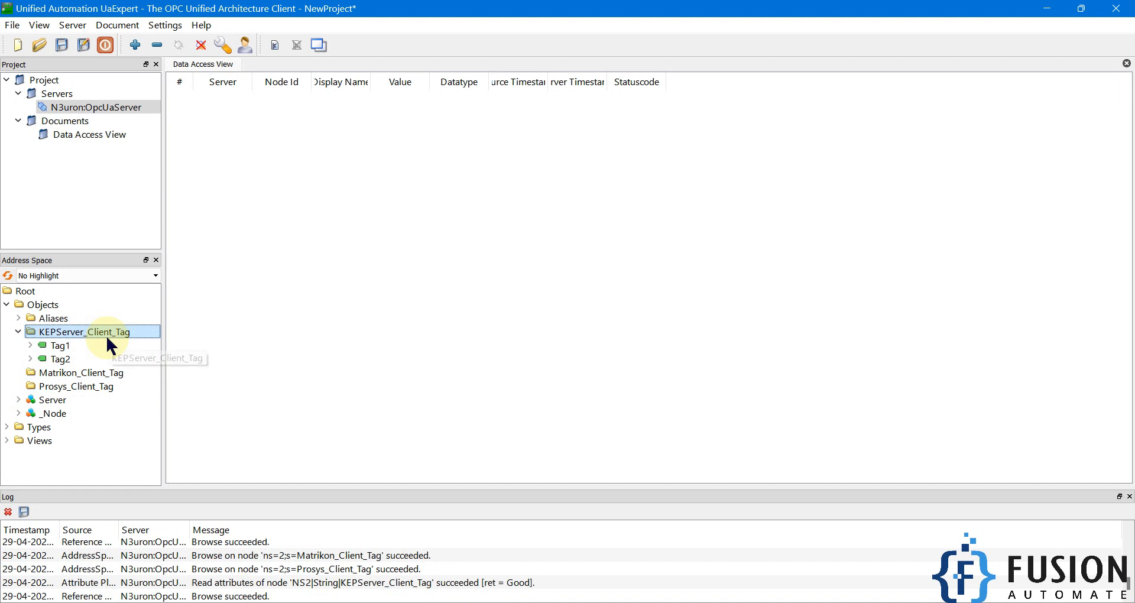
click(108, 373)
click(106, 388)
click(105, 376)
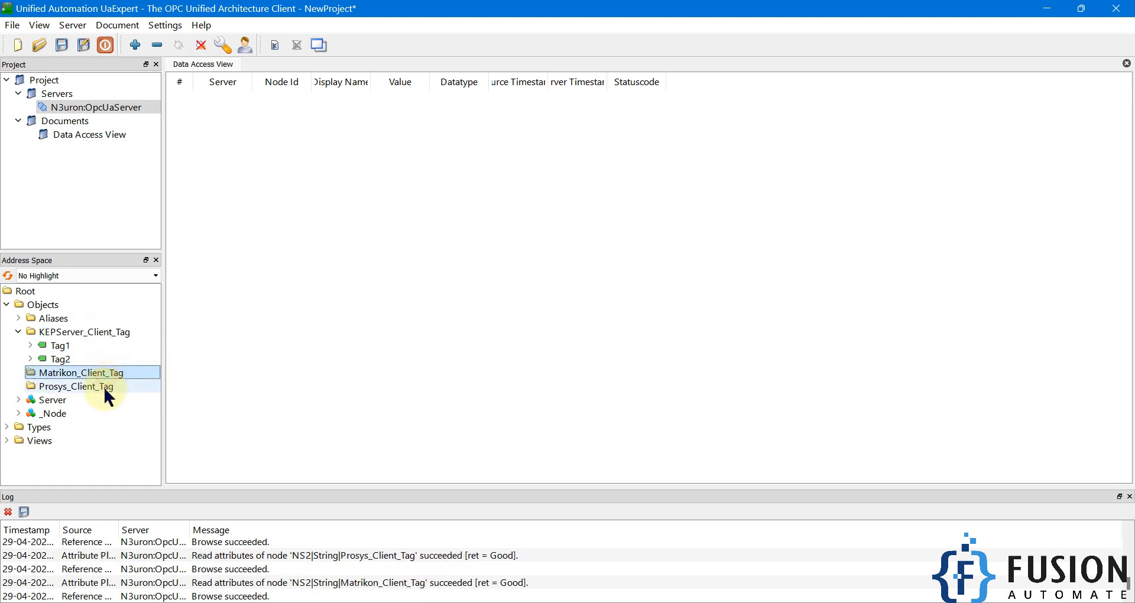
click(104, 386)
click(220, 418)
click(188, 602)
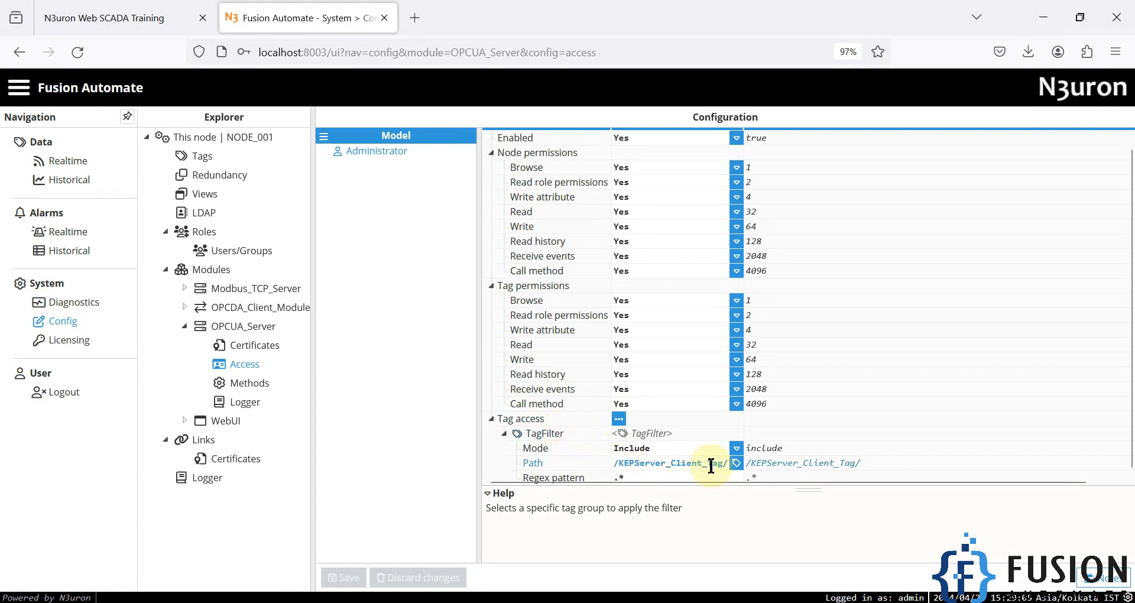
Reselect KEPServer_Client_Tag as the filter path group, save, and confirm the module restart
click(737, 464)
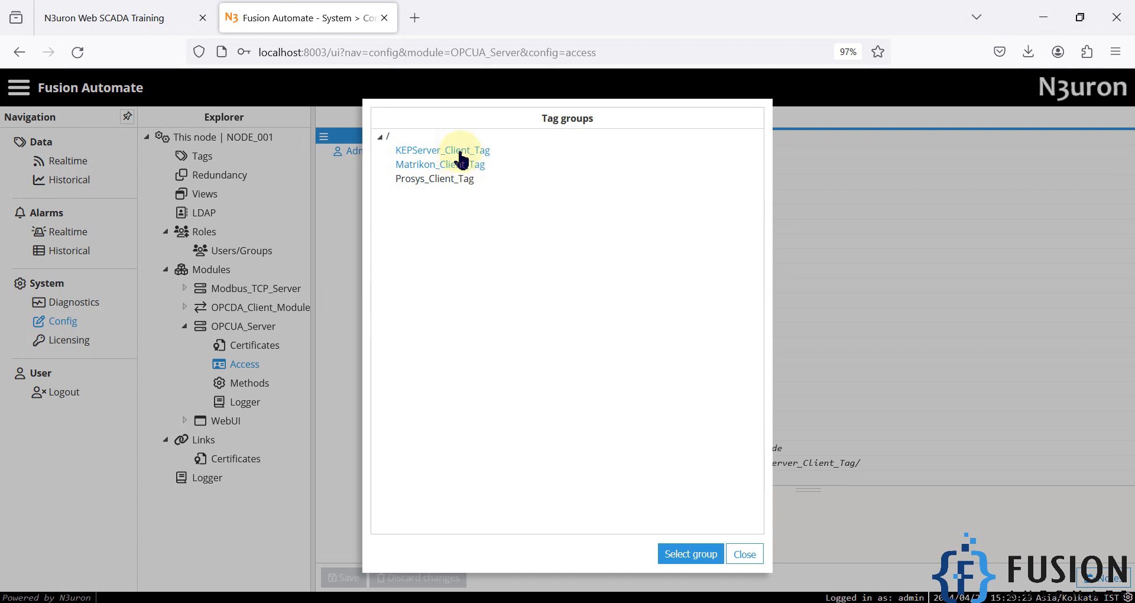
click(696, 558)
click(343, 578)
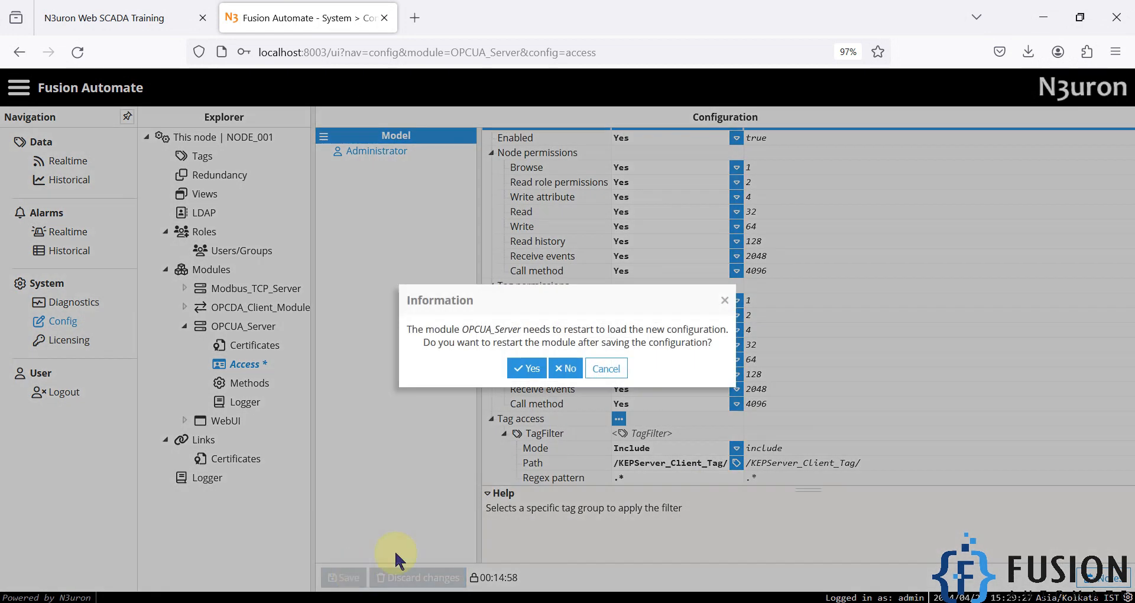
click(522, 368)
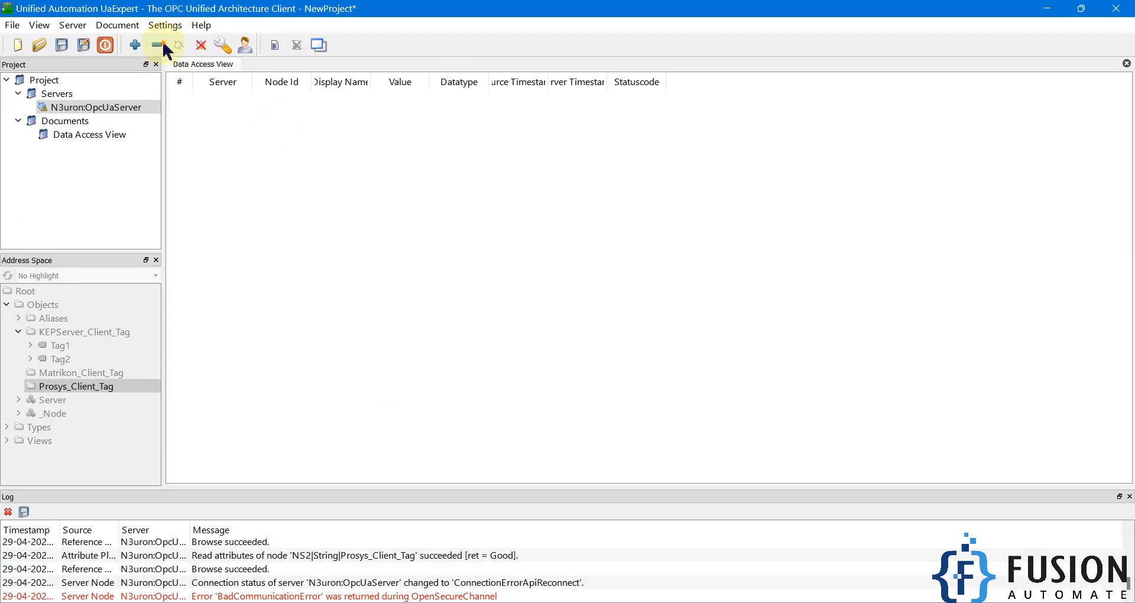
Remove and re-add the N3uron server on its None endpoint, logging in and ignoring the security error
click(158, 45)
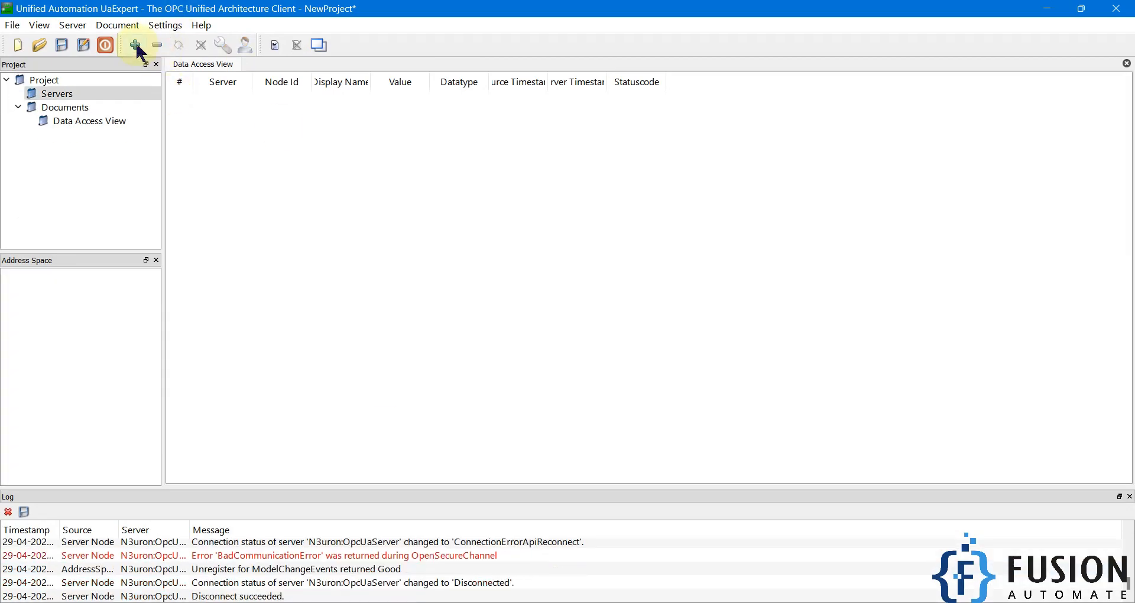
click(135, 45)
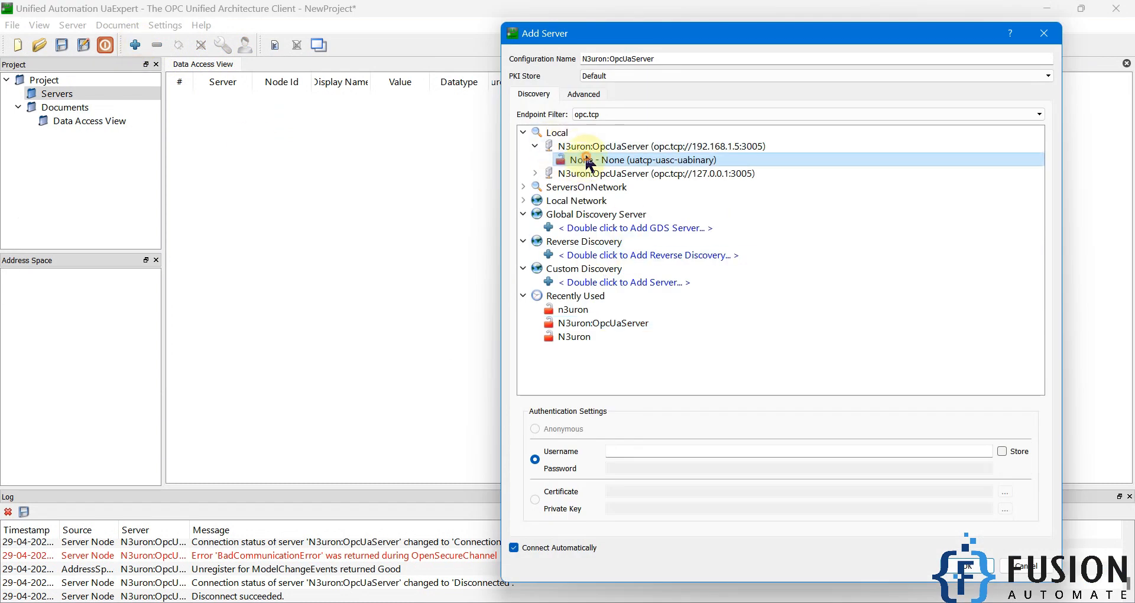
double_click(588, 160)
text(admin)
key(Tab)
key(Return)
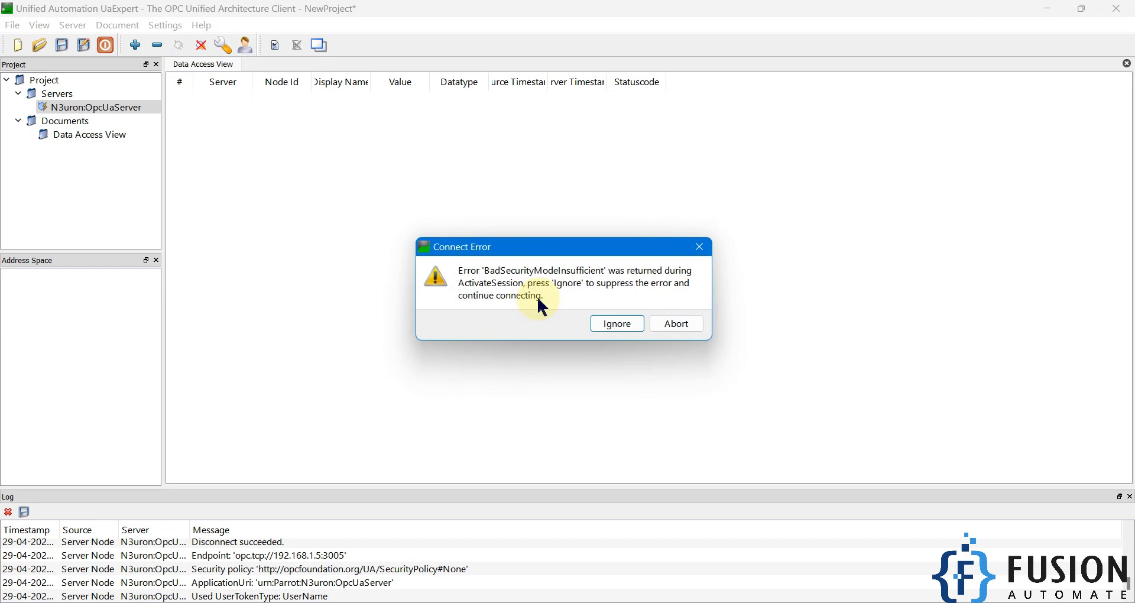
click(605, 324)
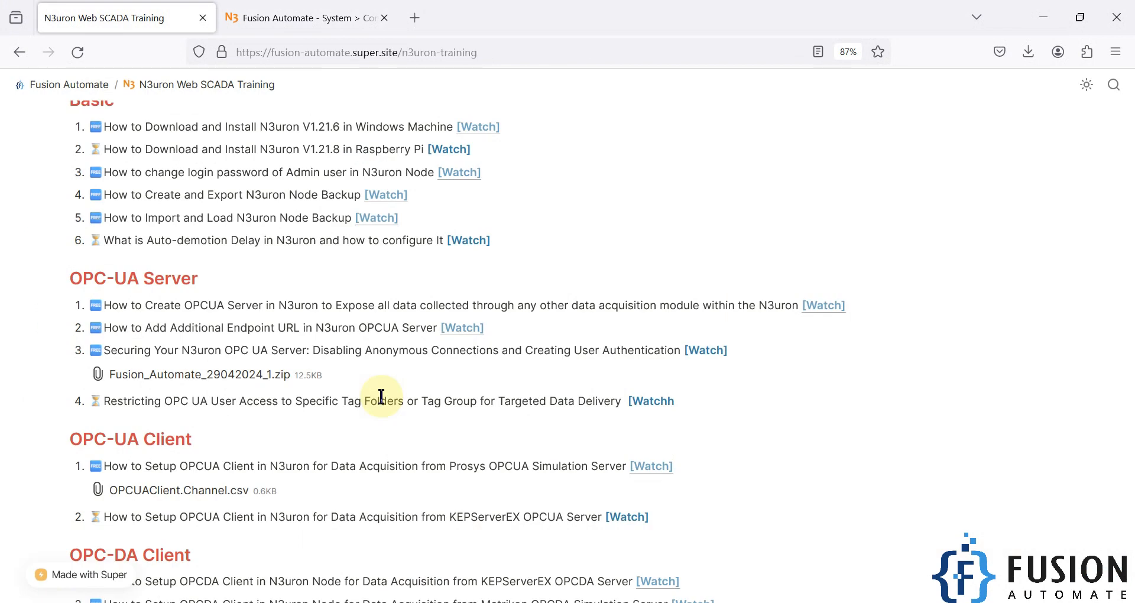
Glance at the N3uron configuration tab, then minimize Firefox to view UaExpert's filtered address space
click(288, 15)
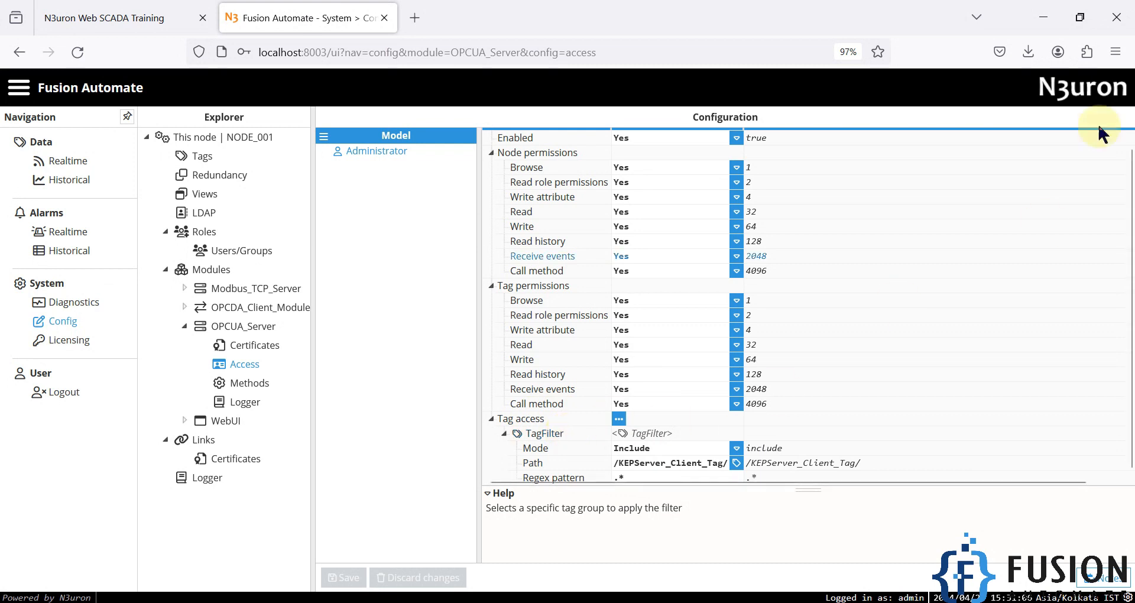
click(1051, 24)
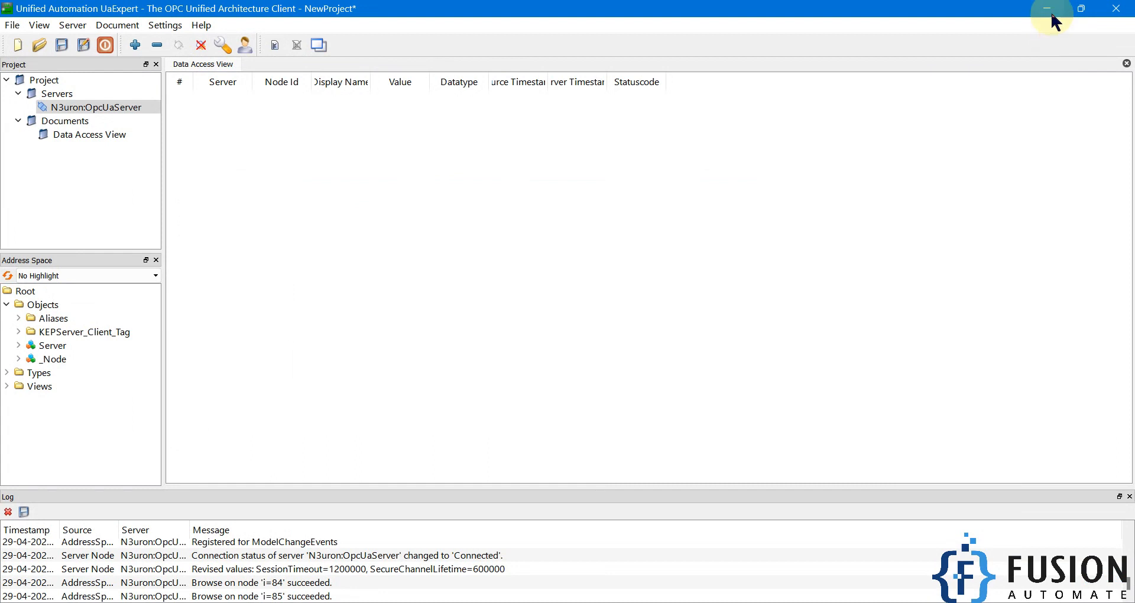